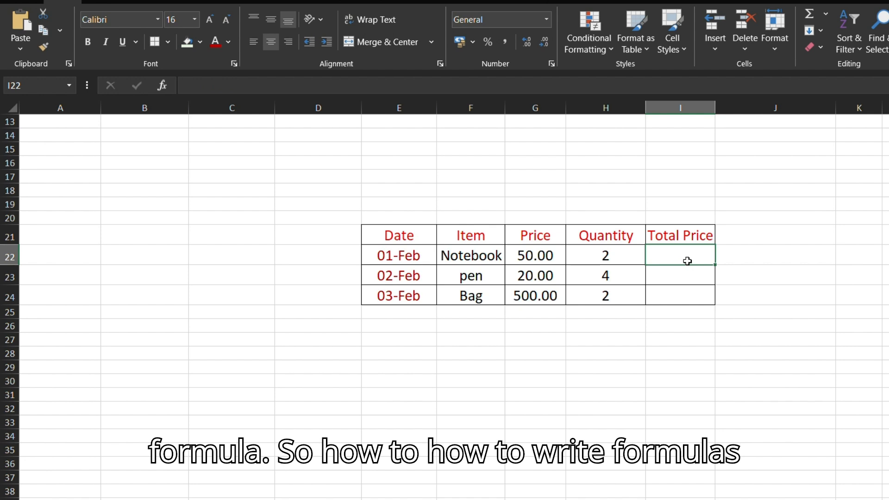
Step: Enter the formula =product(g22:h22) in cell I22 to calculate the Notebook's Total Price
double_click(688, 260)
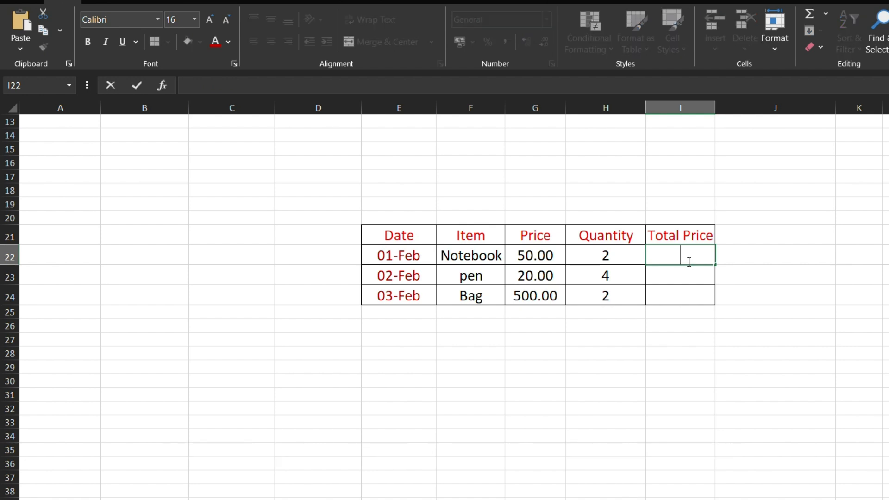
type("=")
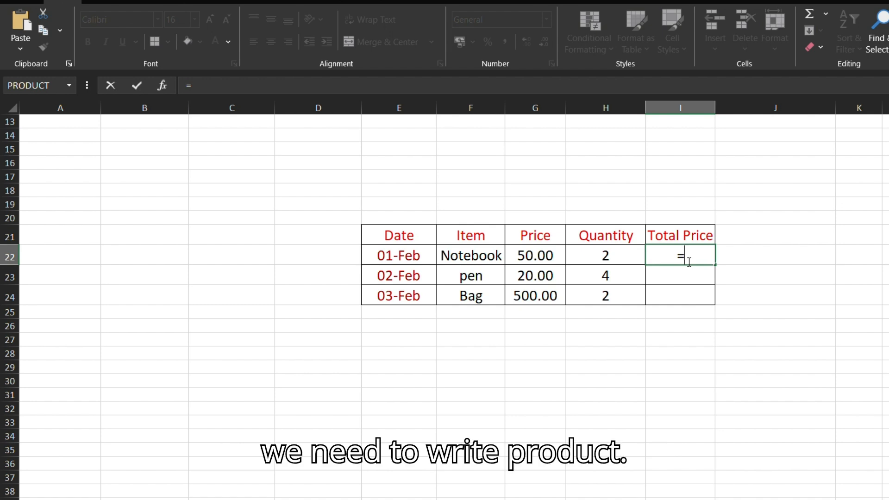
type("product")
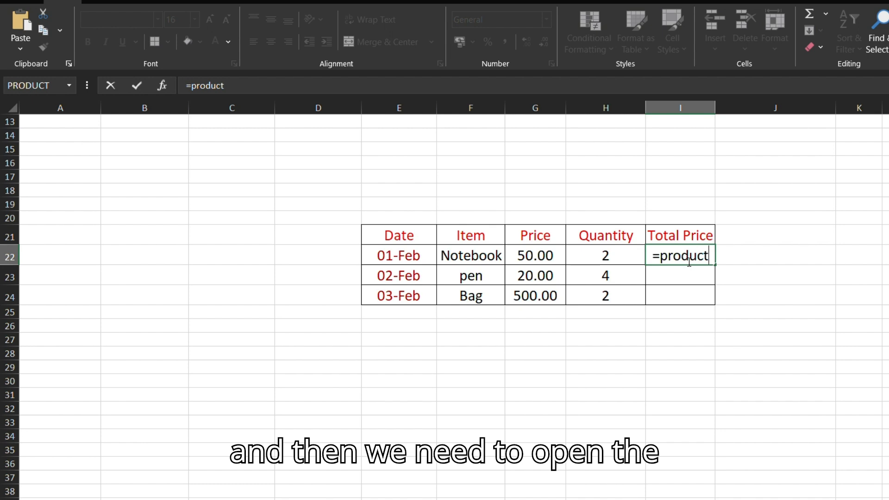
type("(")
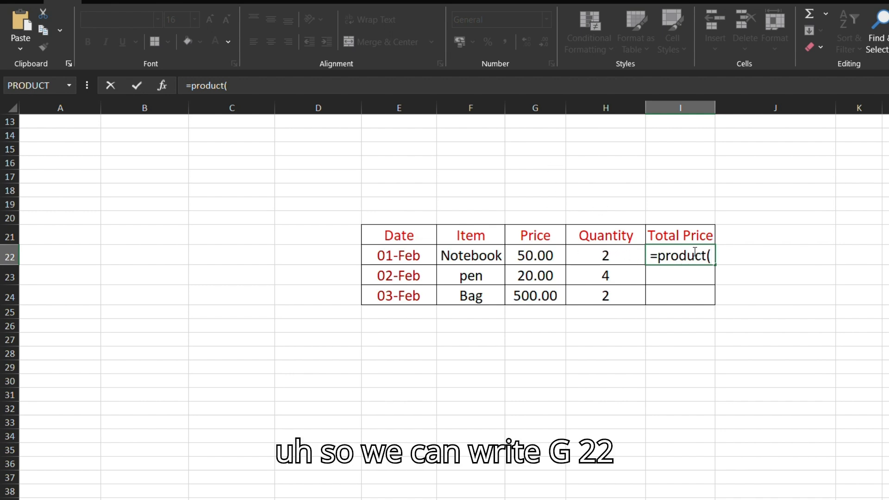
type("g22")
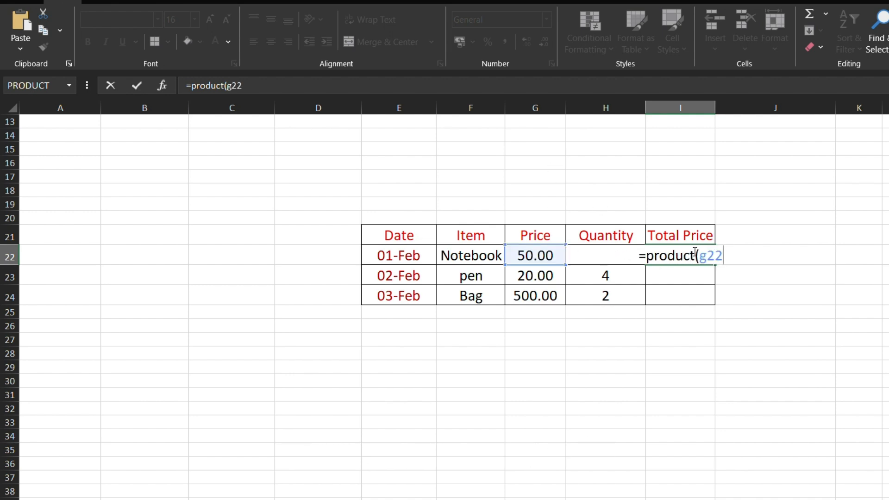
type(":")
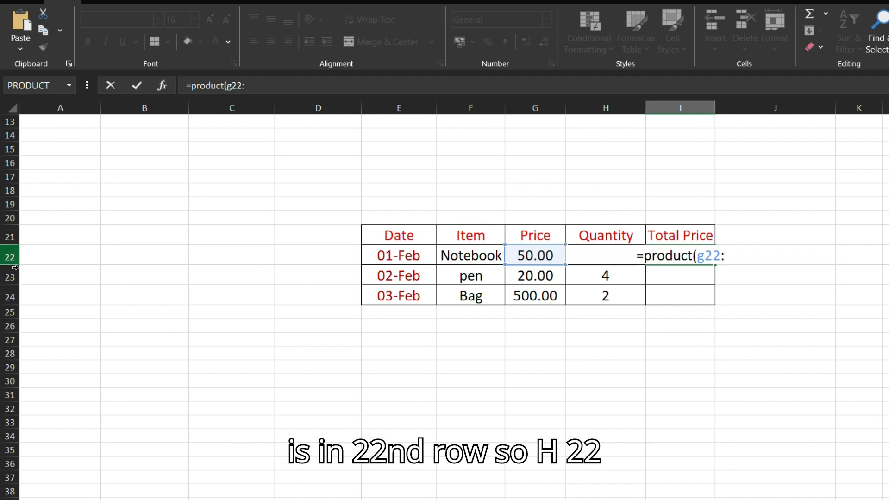
type("h22")
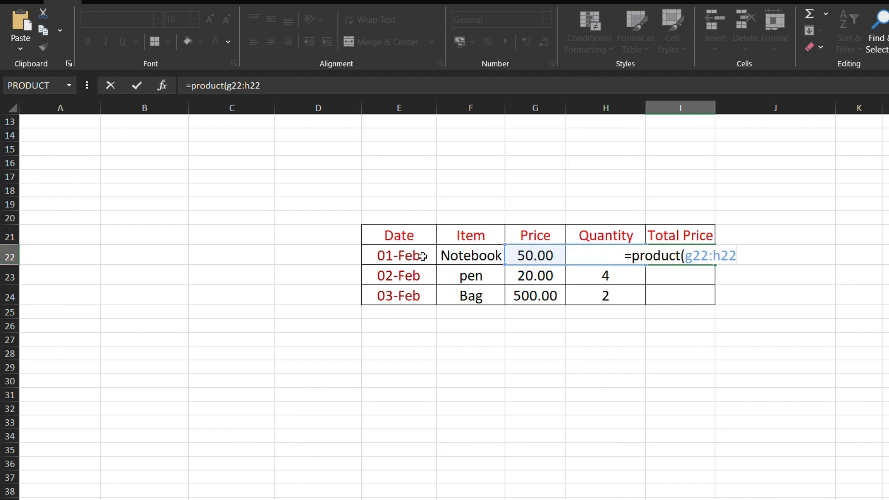
type(")")
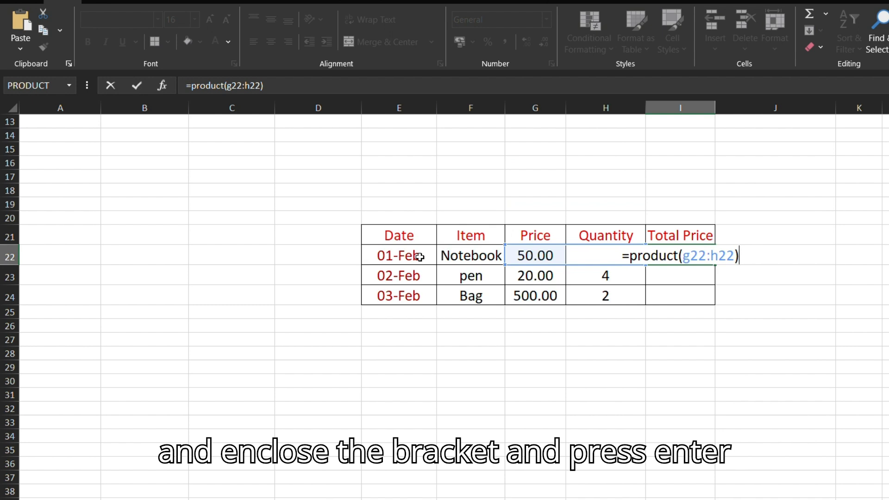
key("Return")
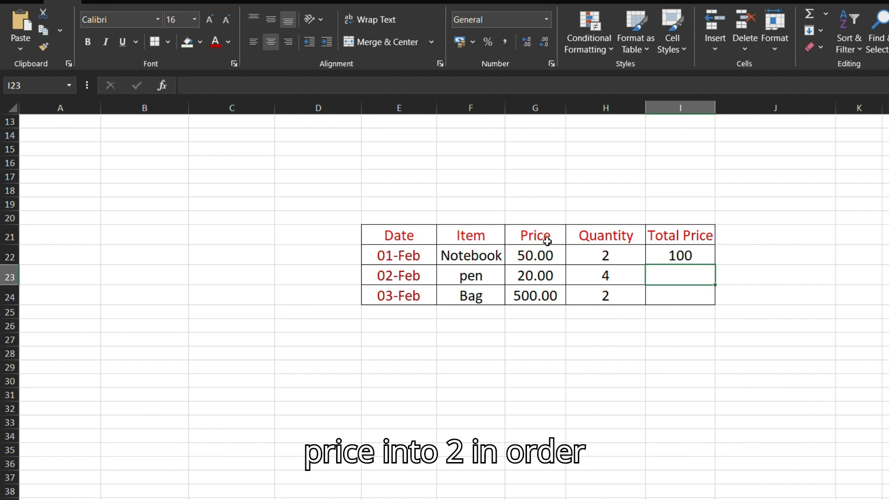
Step: Fill the Total Price formula from I22 down through I24 for the pen and Bag rows
left_click(697, 259)
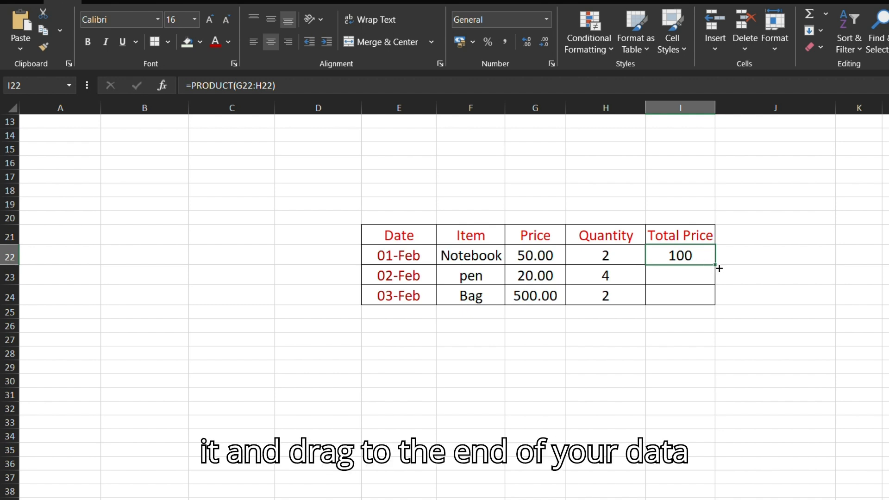
left_click_drag(719, 269, 719, 304)
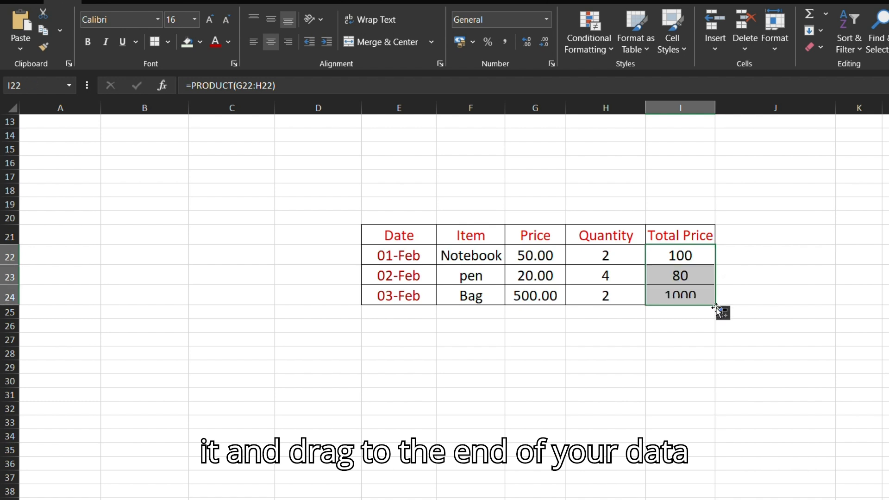
left_click(667, 341)
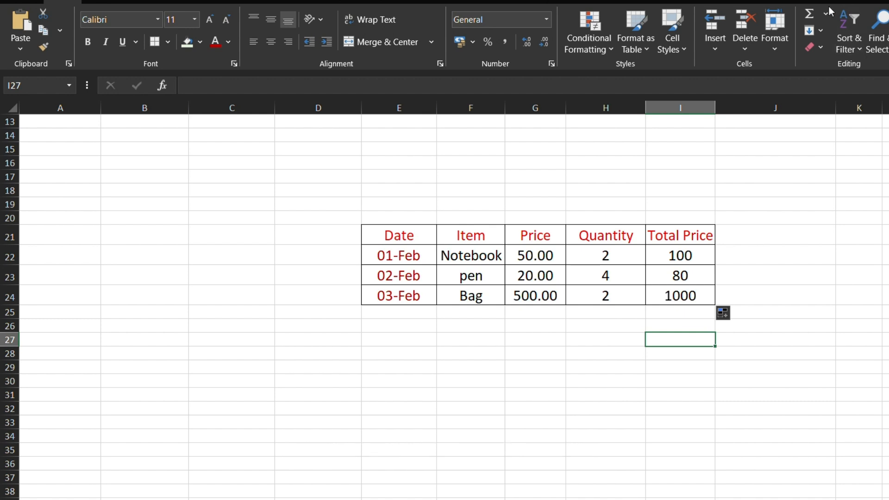
left_click(556, 388)
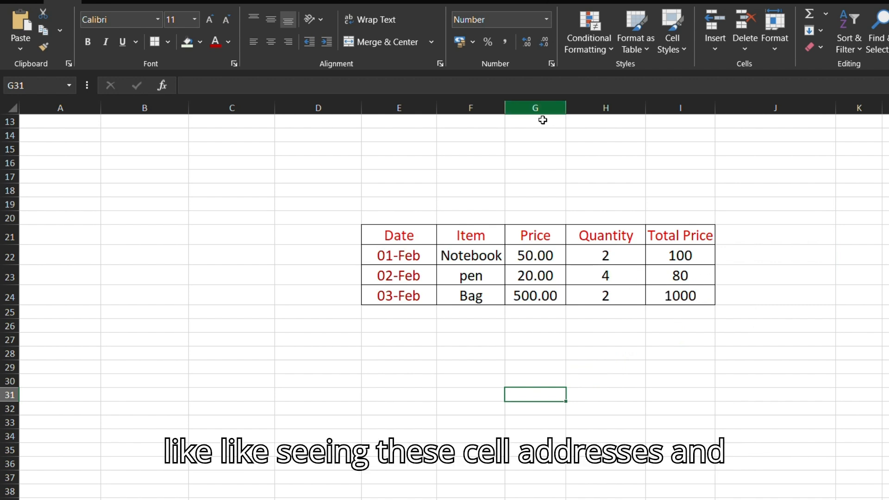
Step: Replace the Notebook's Total Price formula in I22 with an AutoSum of G22:H22
left_click(700, 260)
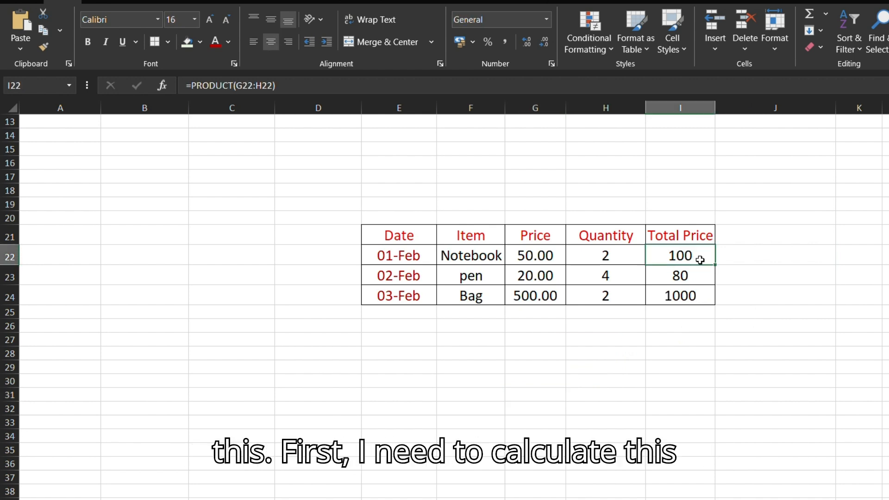
key("Delete")
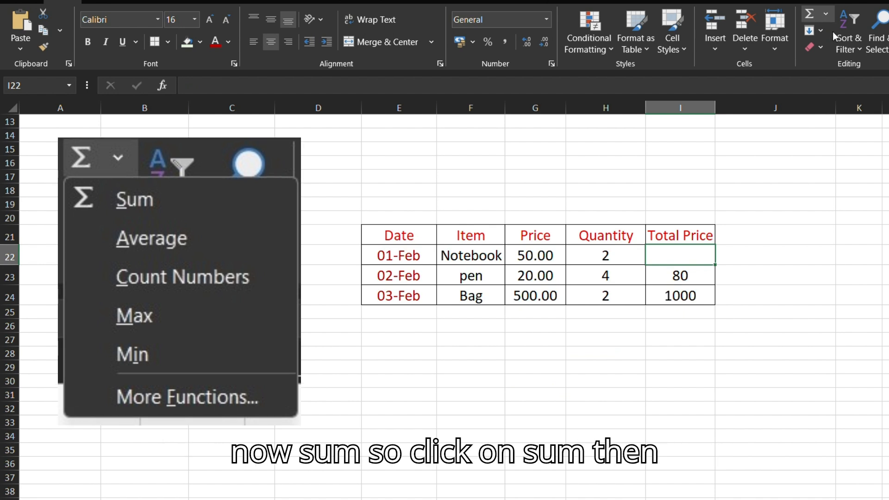
left_click(833, 32)
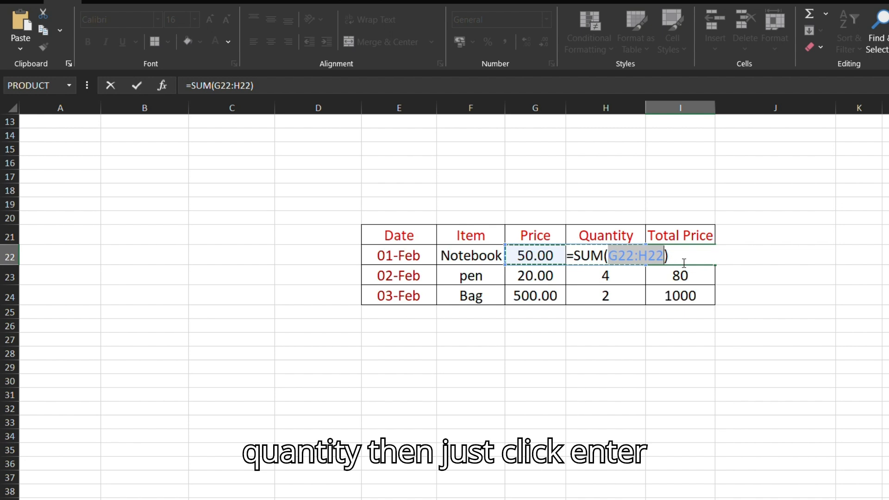
key("Return")
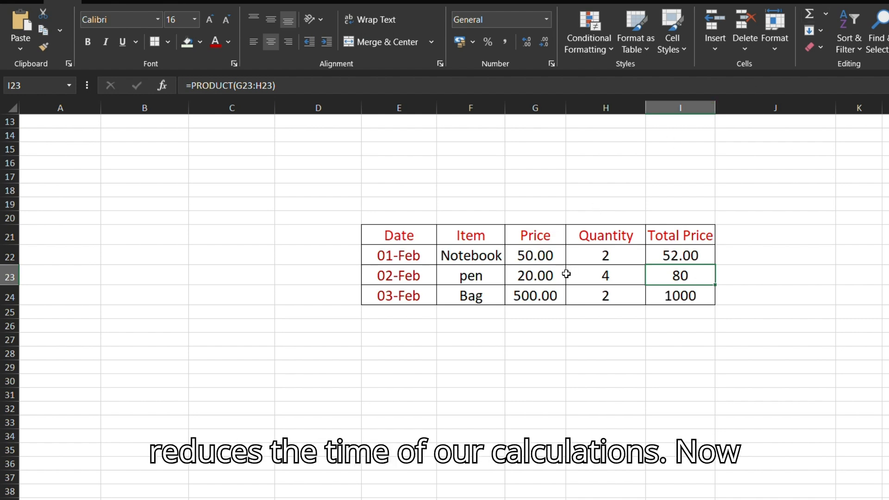
Step: In the main player table, enter the Strike Rate formula =(E2/F2) * 100 in cell G2
scroll(570, 317, "up", 4)
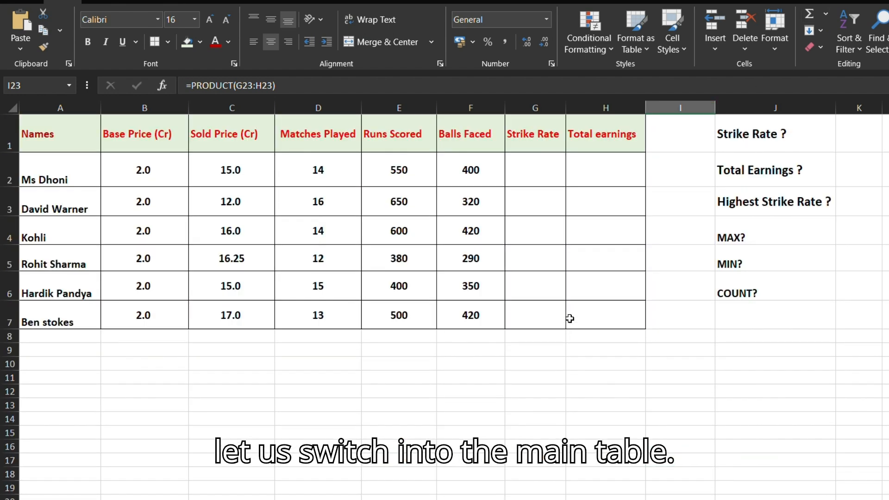
left_click(680, 363)
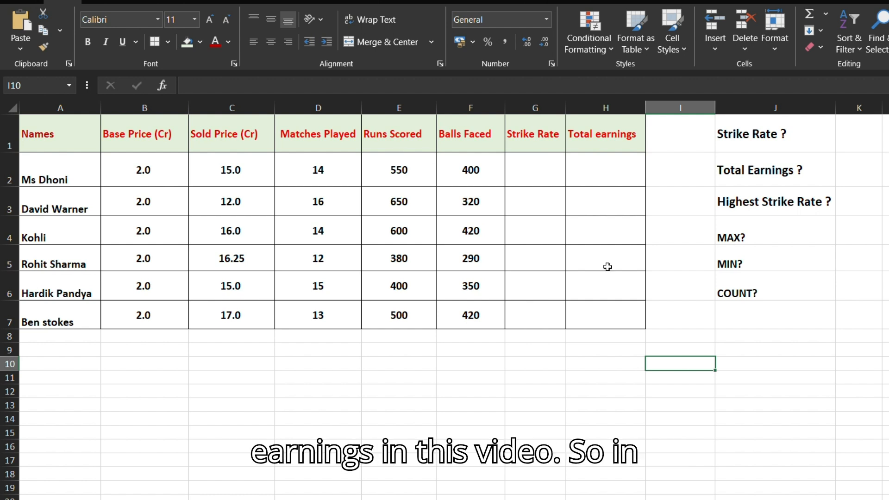
left_click(546, 175)
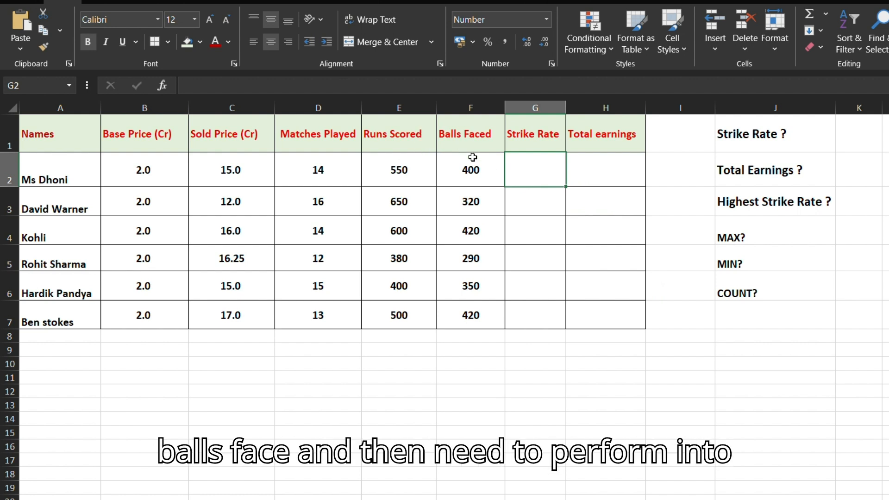
double_click(552, 172)
type("=")
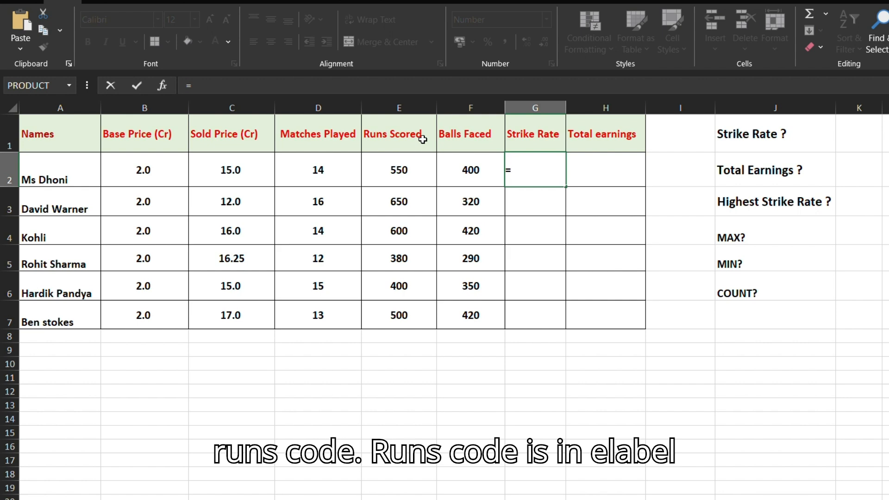
type("E2")
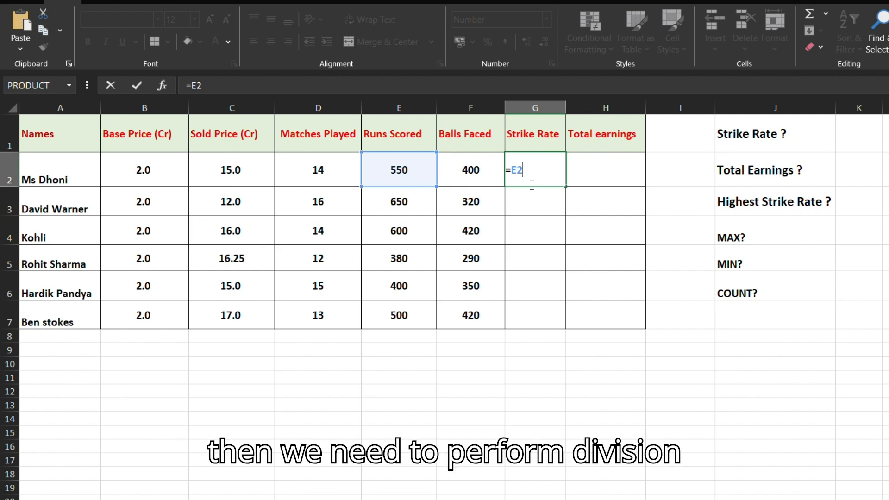
type("/")
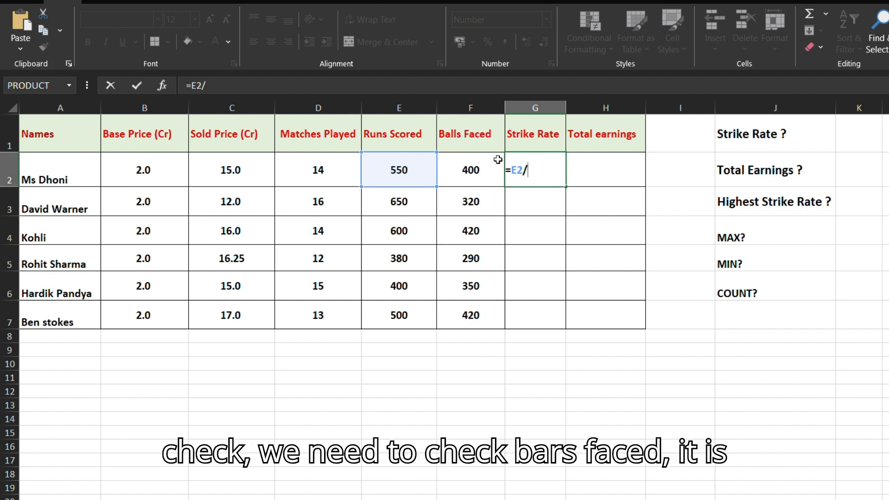
type("F2")
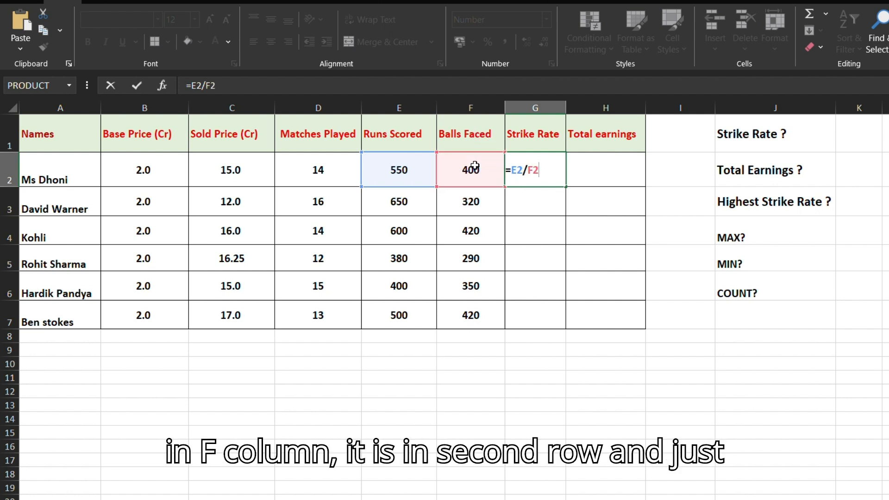
type(")")
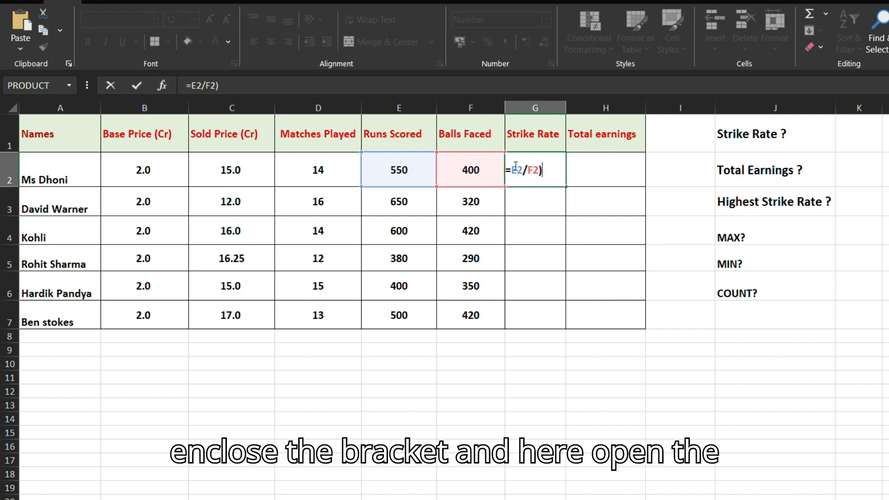
type("(")
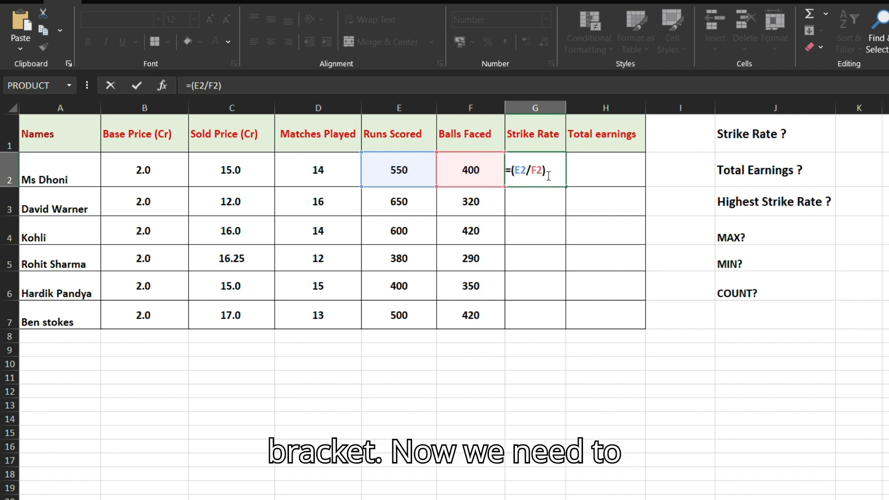
left_click(558, 175)
type("*")
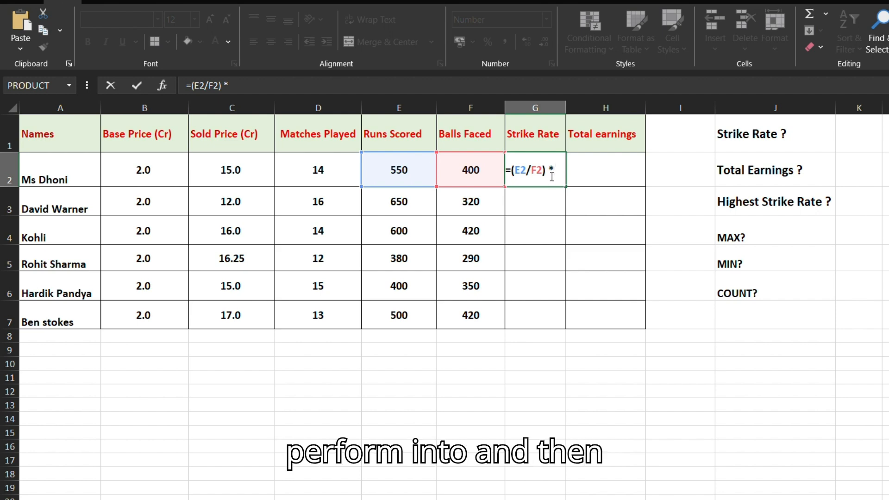
type(" 1")
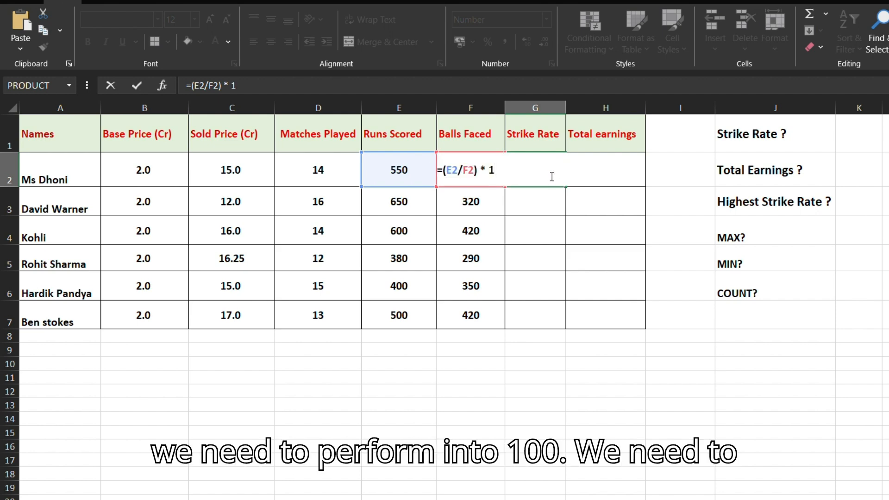
type("00")
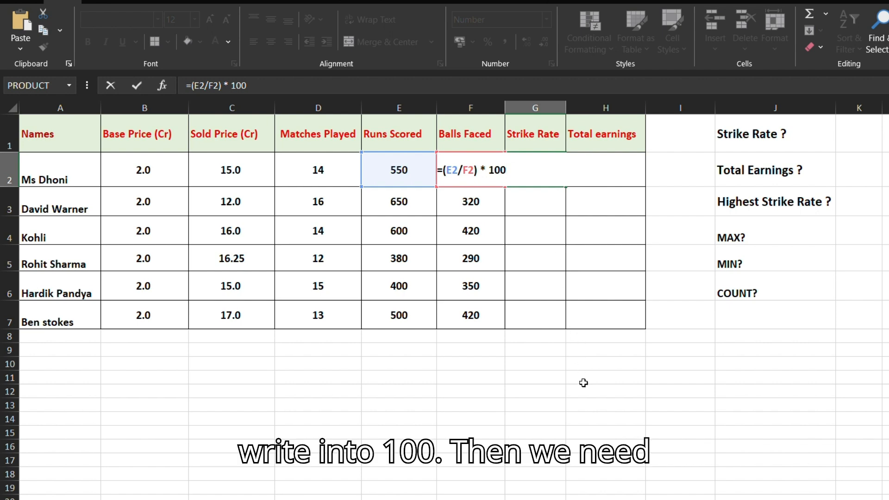
key("Return")
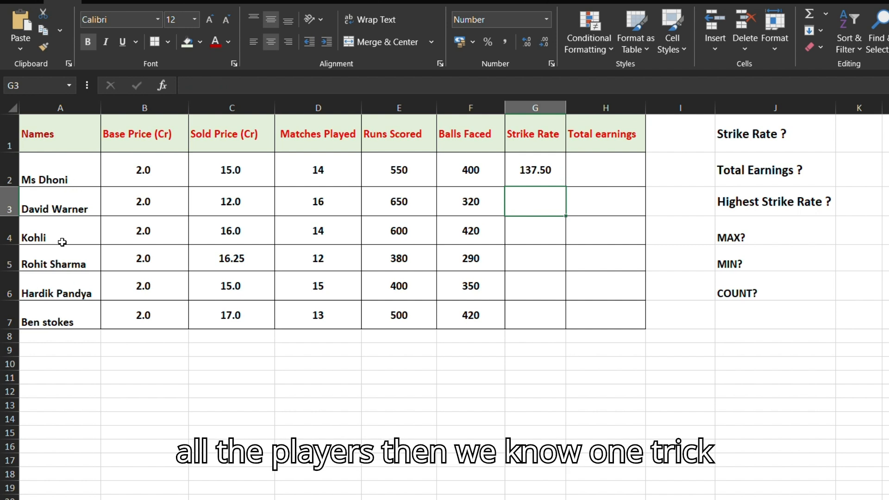
Step: Fill the Strike Rate formula from G2 down through G7 for the remaining players
left_click(555, 168)
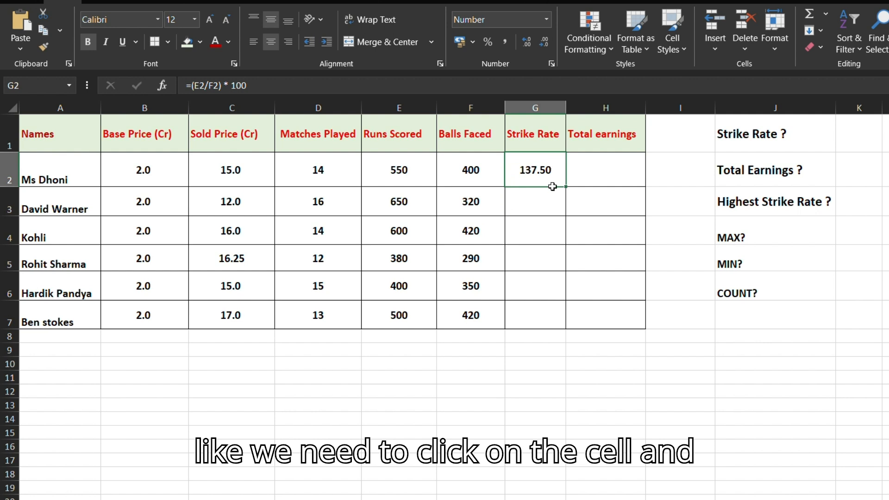
left_click_drag(567, 190, 570, 325)
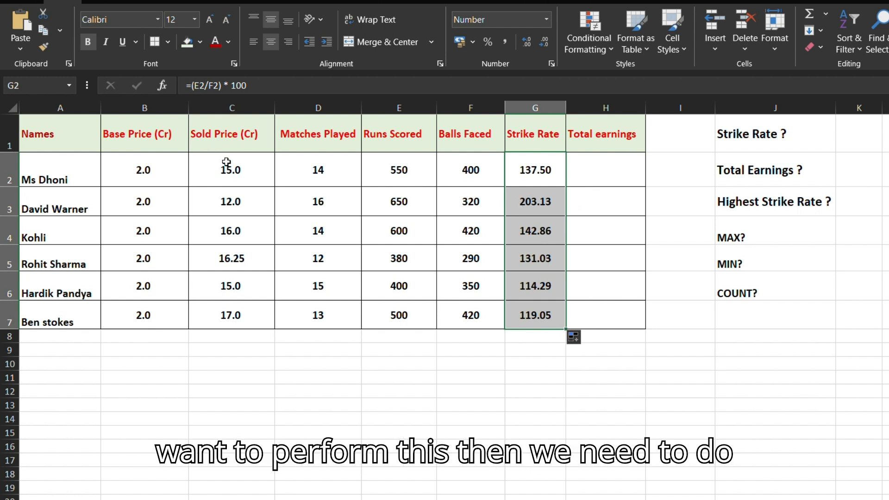
Step: Enter the Total earnings formula =SUM(B2:C2) in cell H2 to add the first player's base and sold prices
left_click(606, 176)
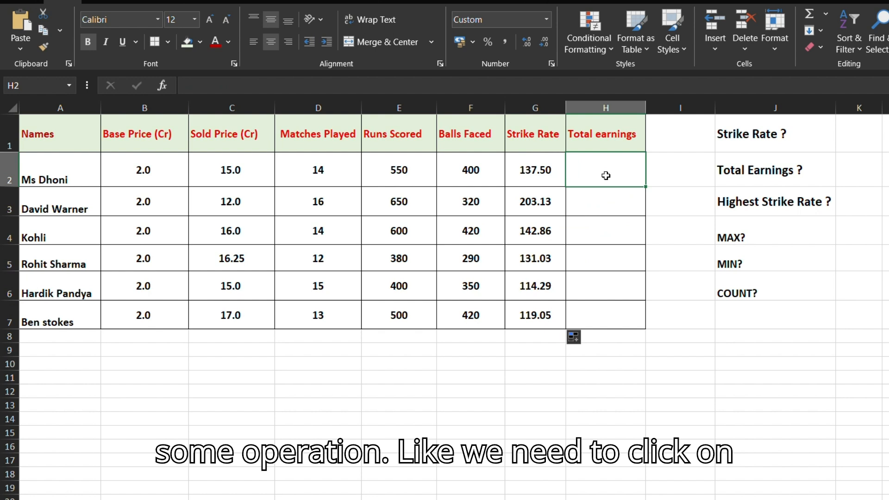
type("=")
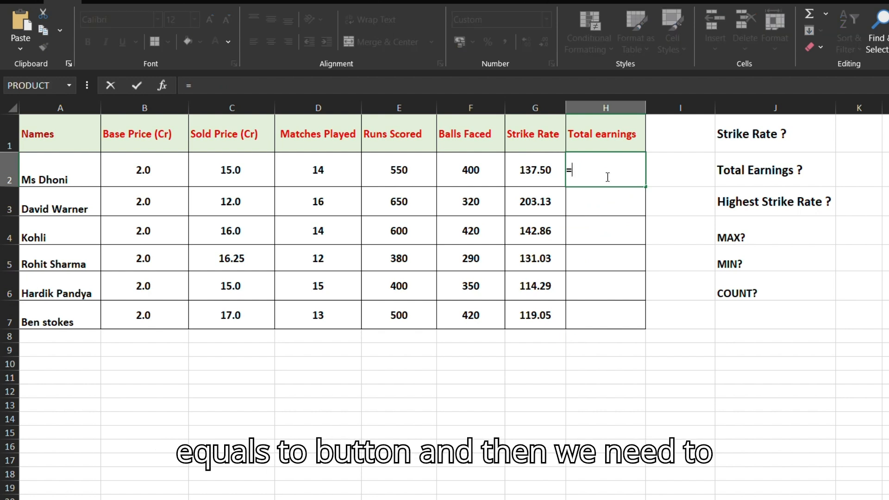
type("SUM")
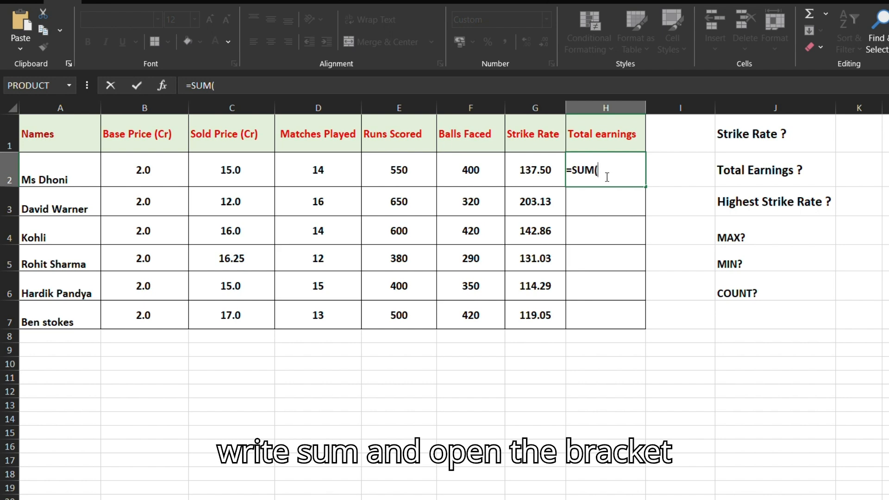
type("(")
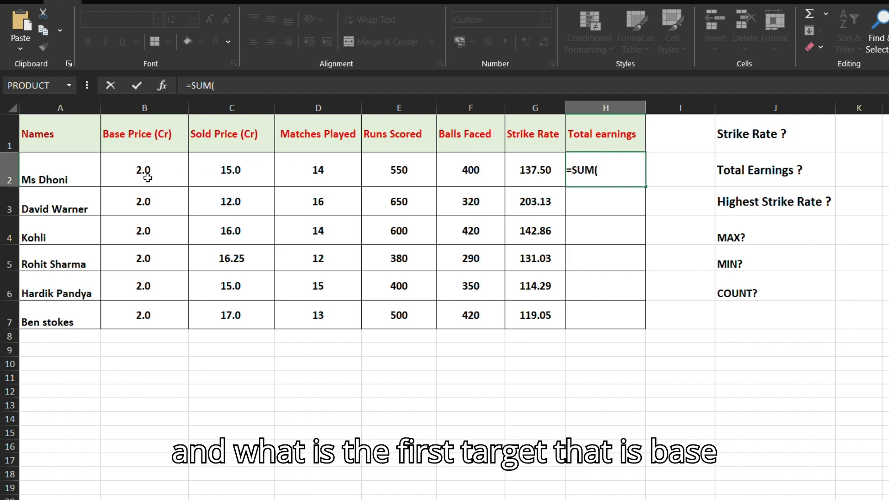
type("B")
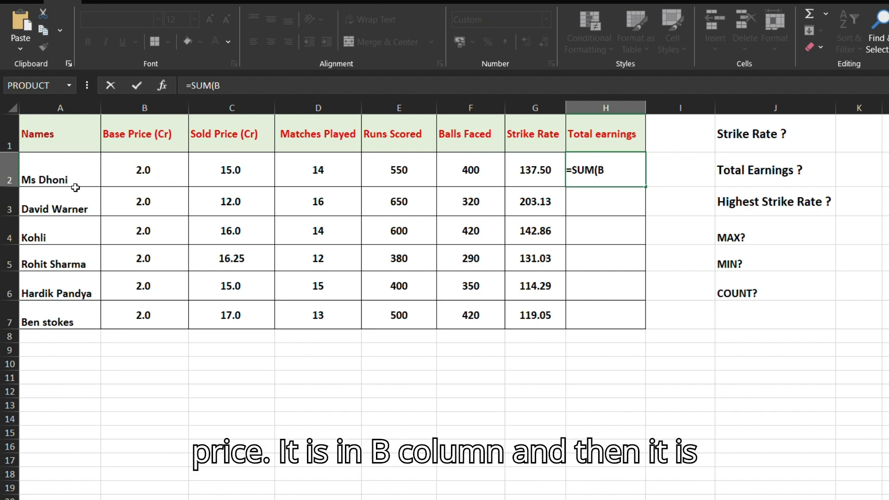
type("2")
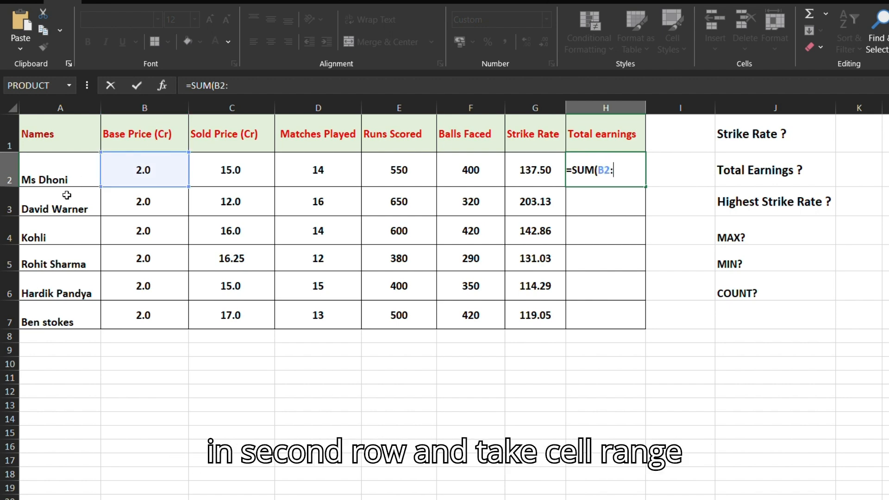
type(":")
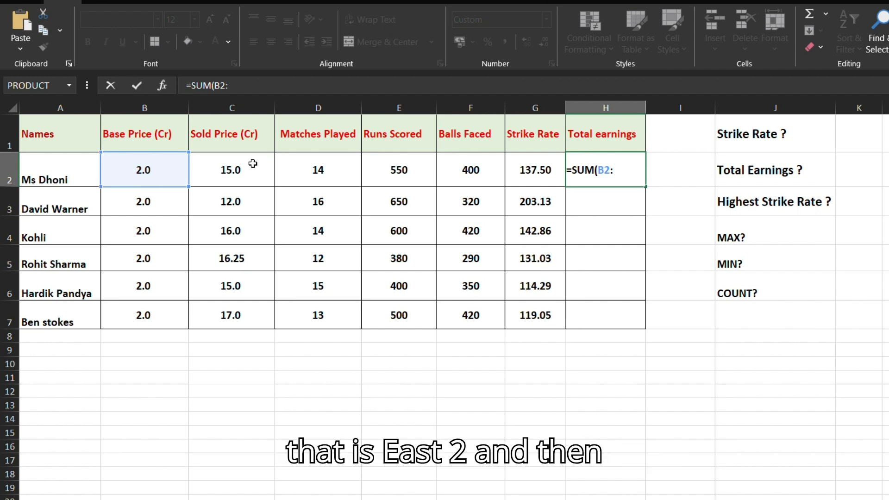
type("C")
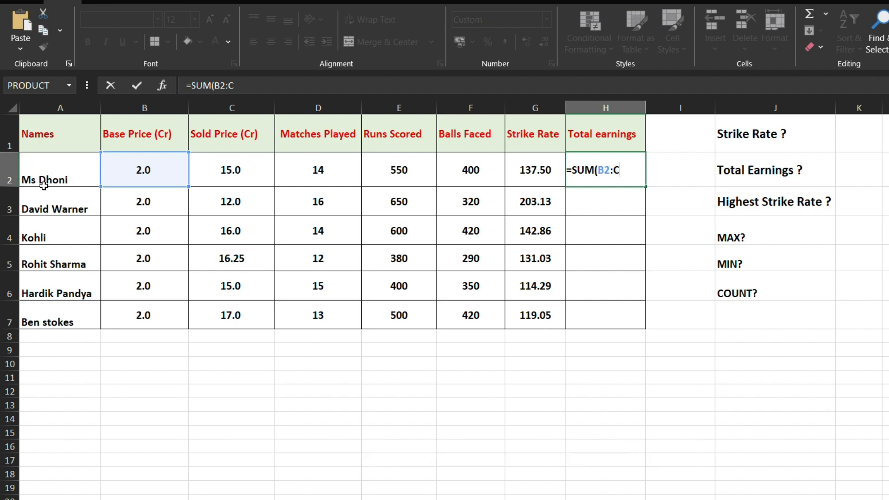
type("2")
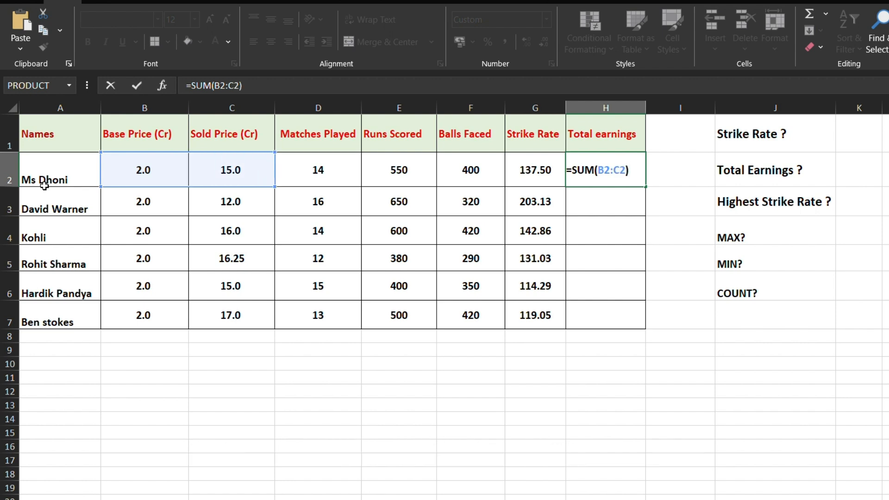
key("Return")
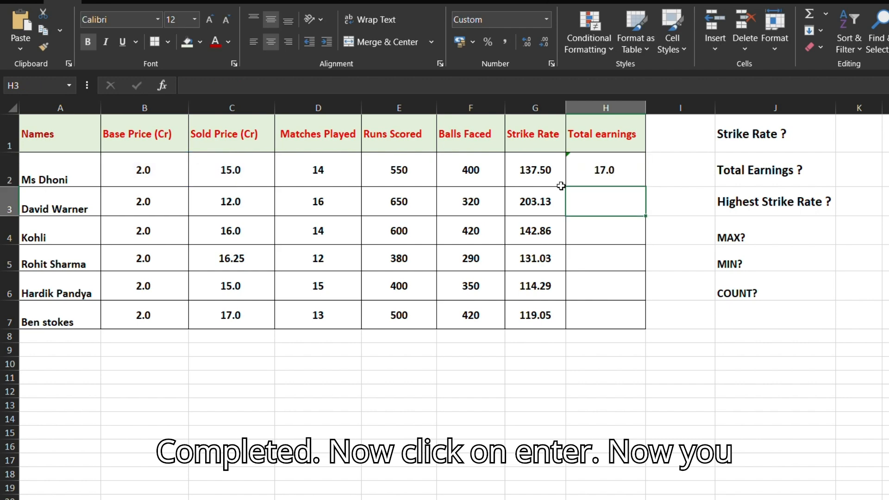
Step: Fill the Total earnings formula from H2 down through H7 for the remaining players
left_click(641, 177)
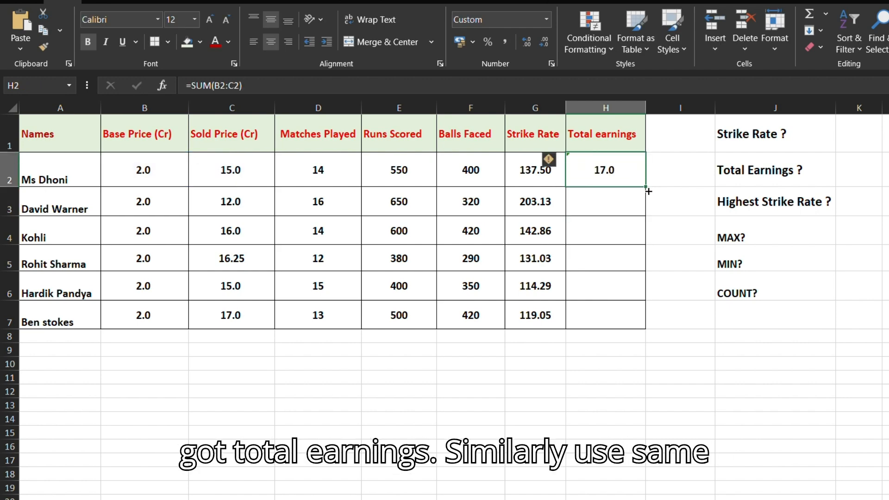
left_click_drag(649, 191, 637, 327)
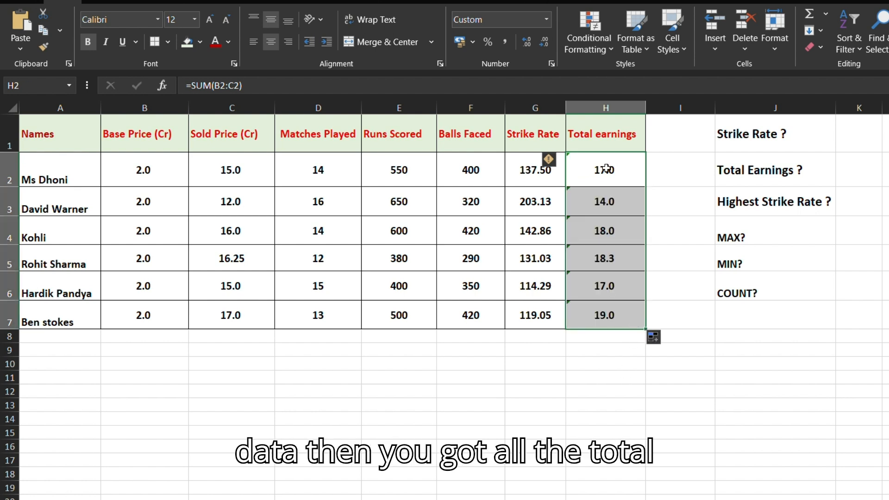
left_click(469, 392)
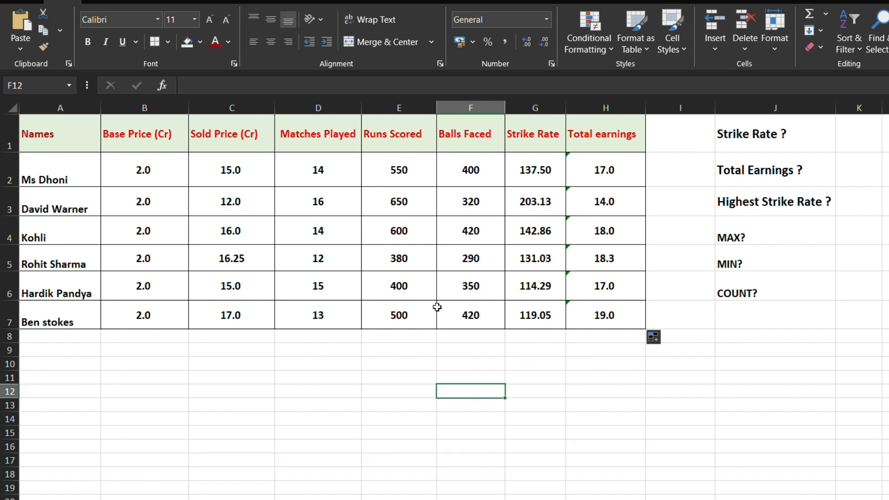
left_click(844, 150)
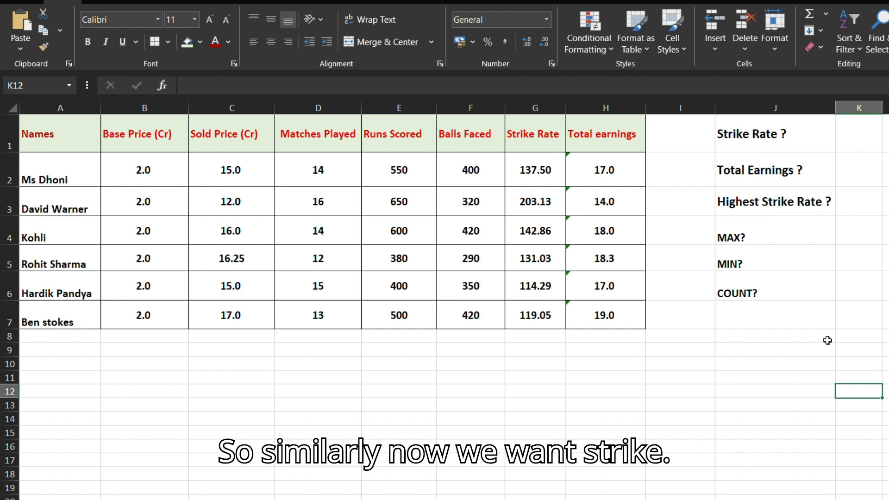
left_click(809, 453)
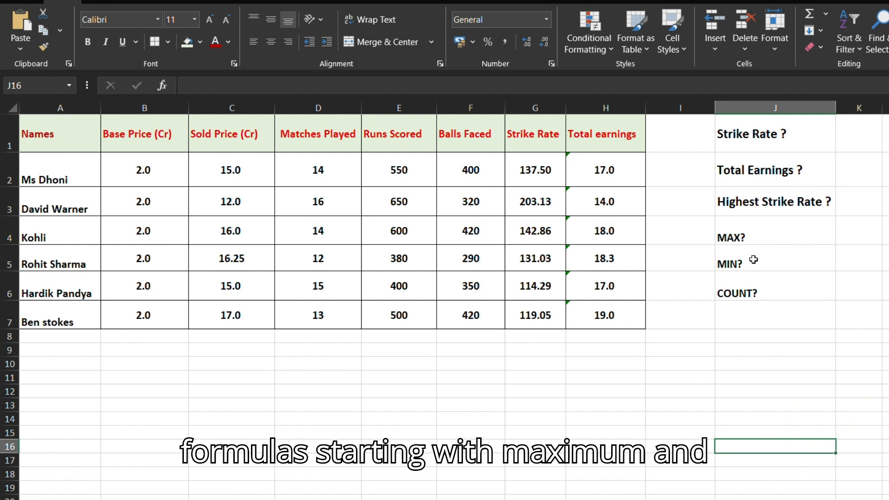
Step: Enter the formula =MAX(G2:G7) in cell K4, beside the MAX? label, for the highest strike rate
left_click(857, 240)
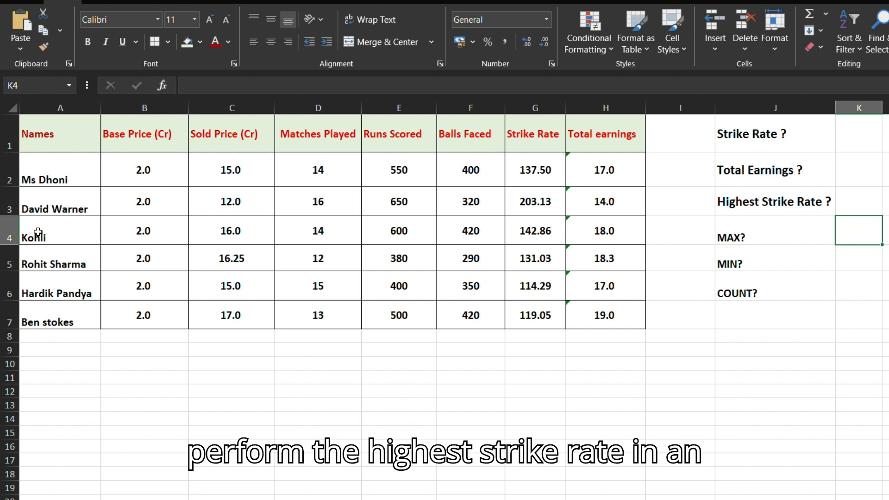
double_click(865, 244)
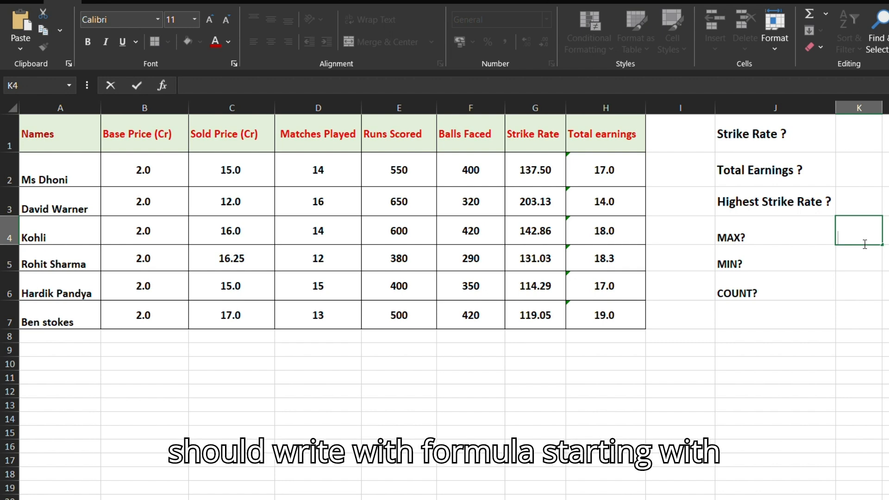
type("=")
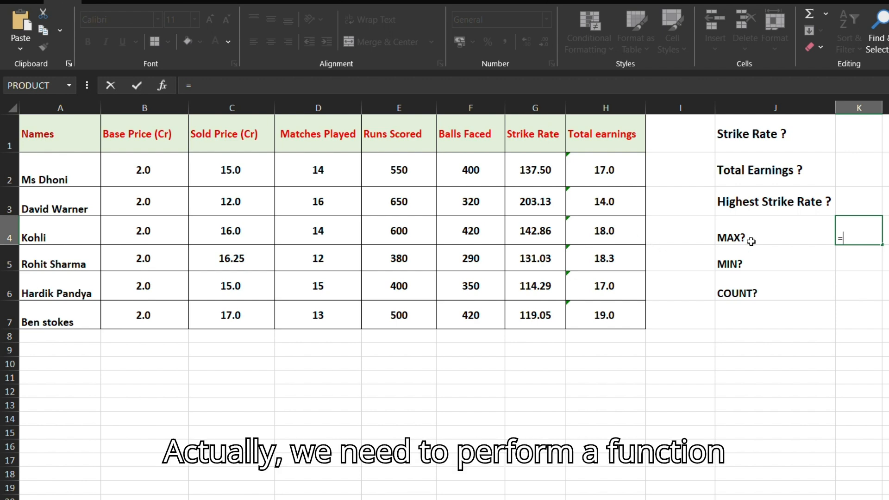
type("MAX")
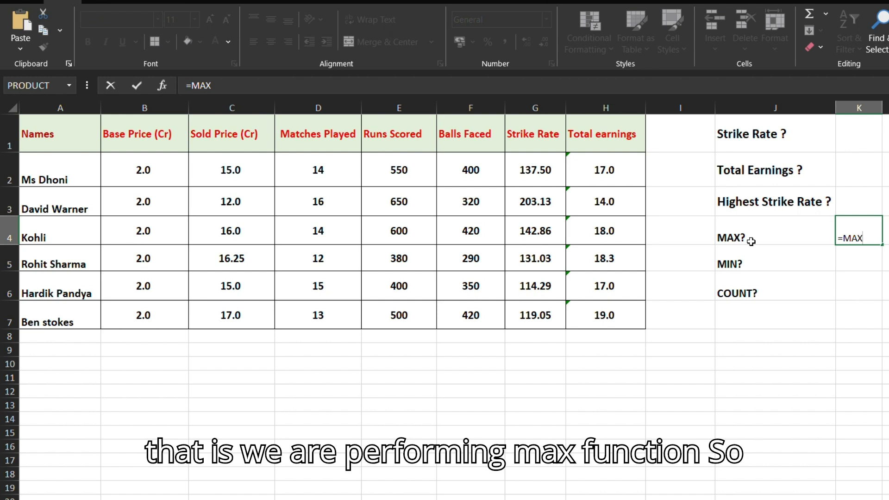
type("(")
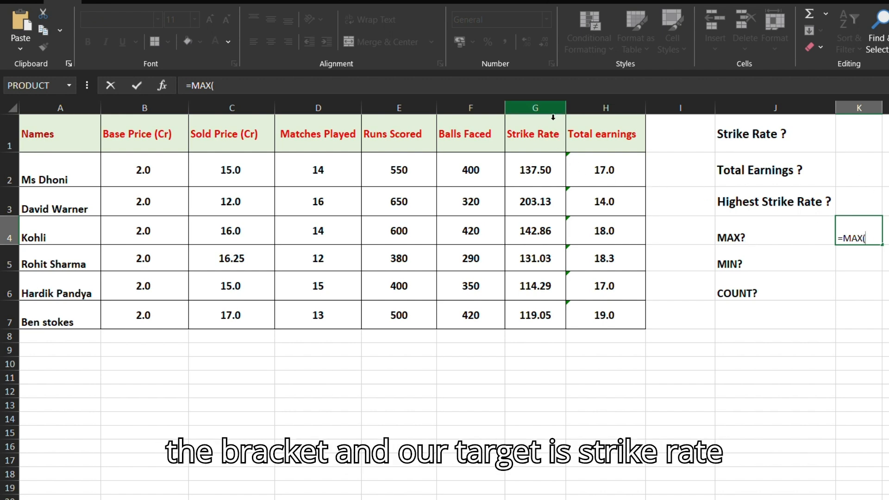
type("G")
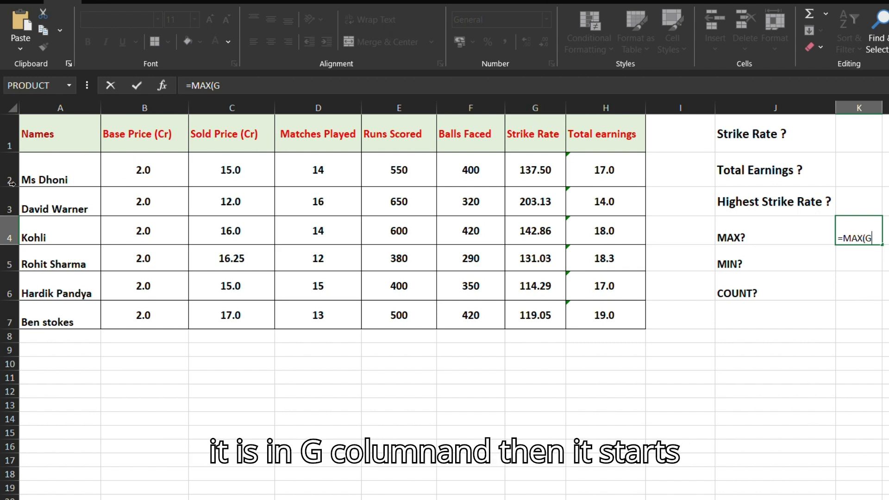
type("2:")
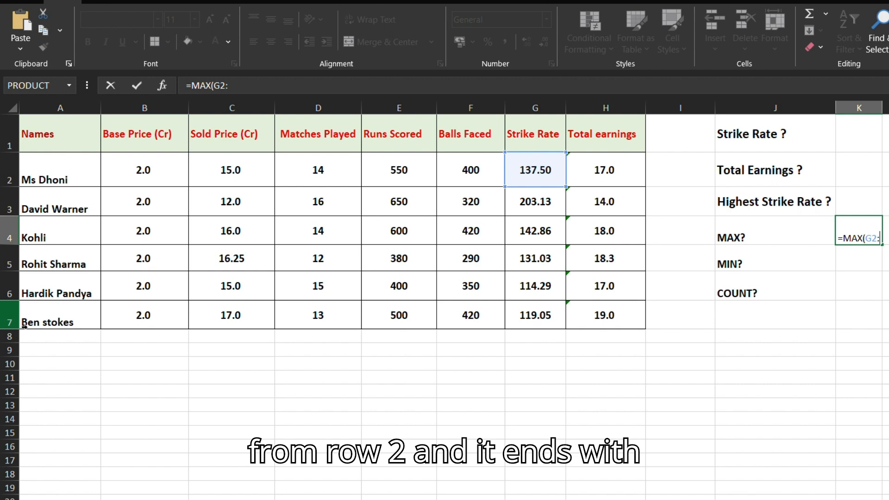
type("G7")
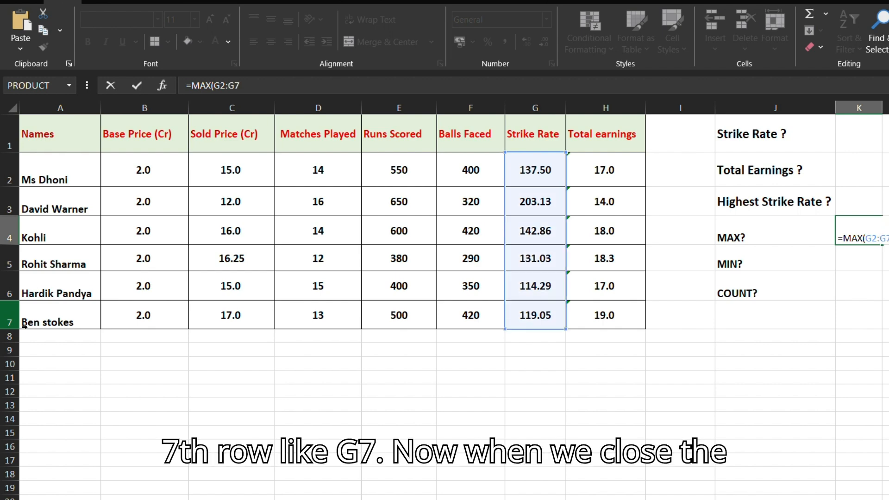
type(")")
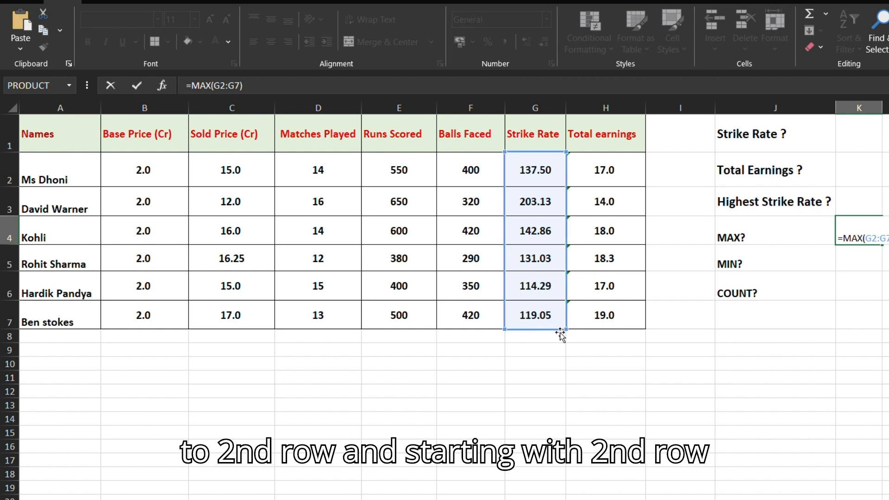
Step: Enter the formula =MIN(G2:G7) in cell K5, beside the MIN? label, for the lowest strike rate
left_click(880, 259)
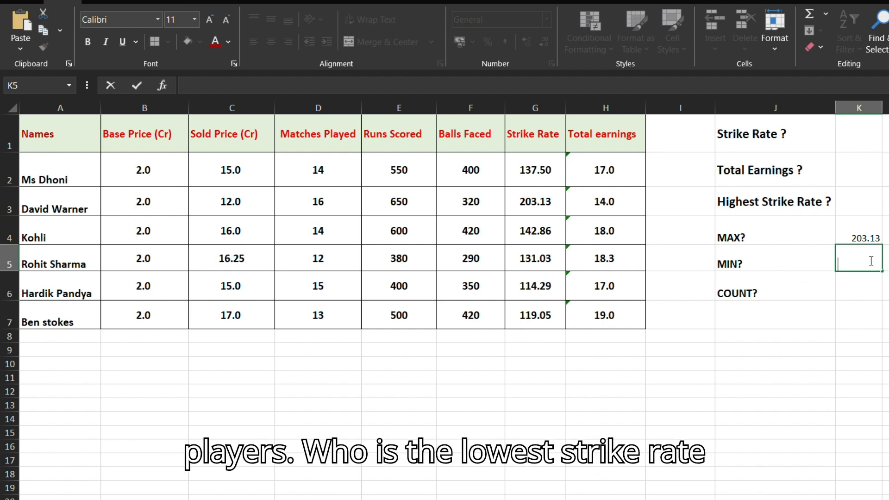
type("=")
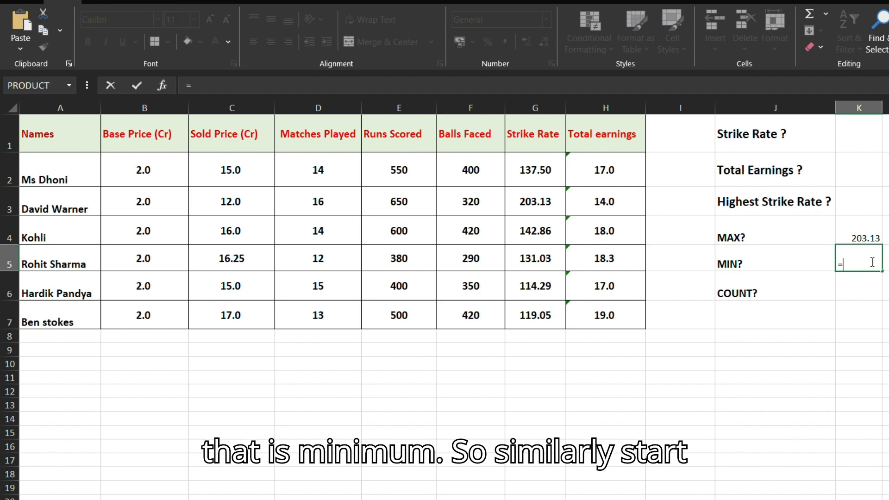
type("MIN(")
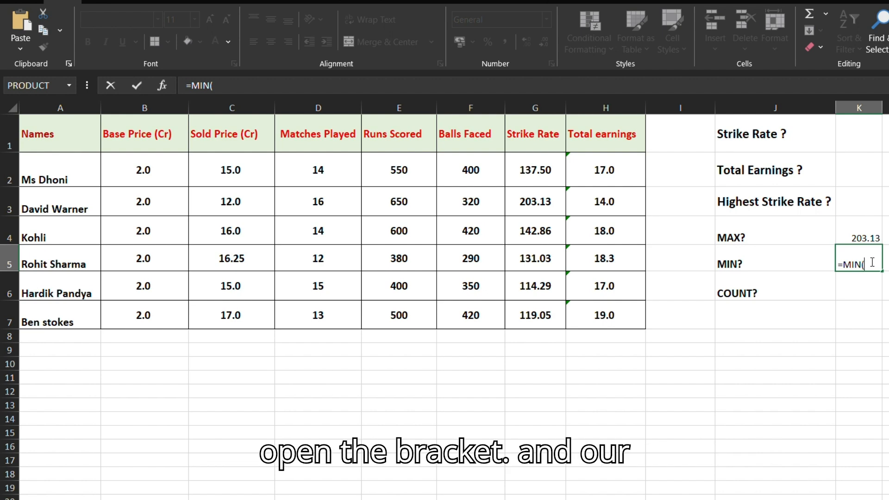
type("G2")
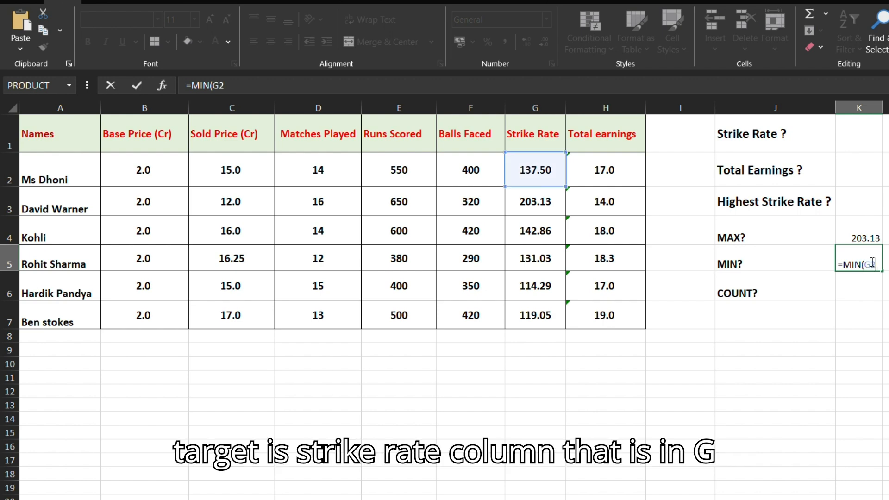
type(":G7")
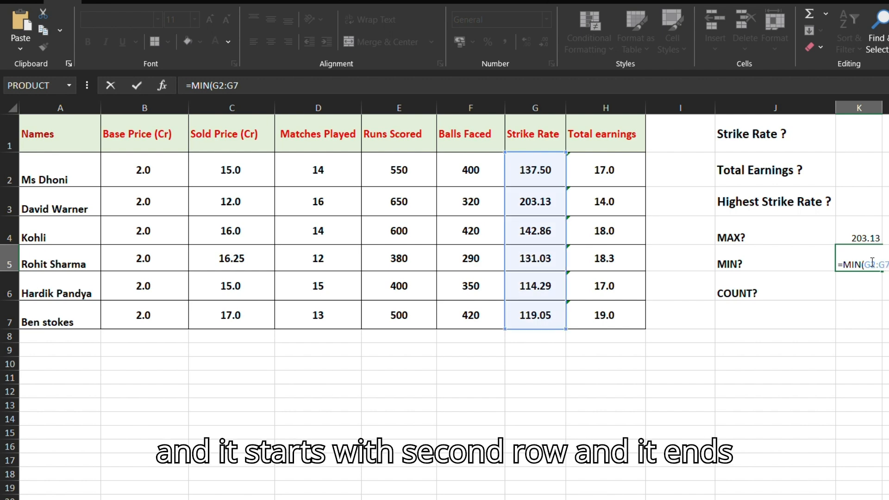
type(")")
key("Return")
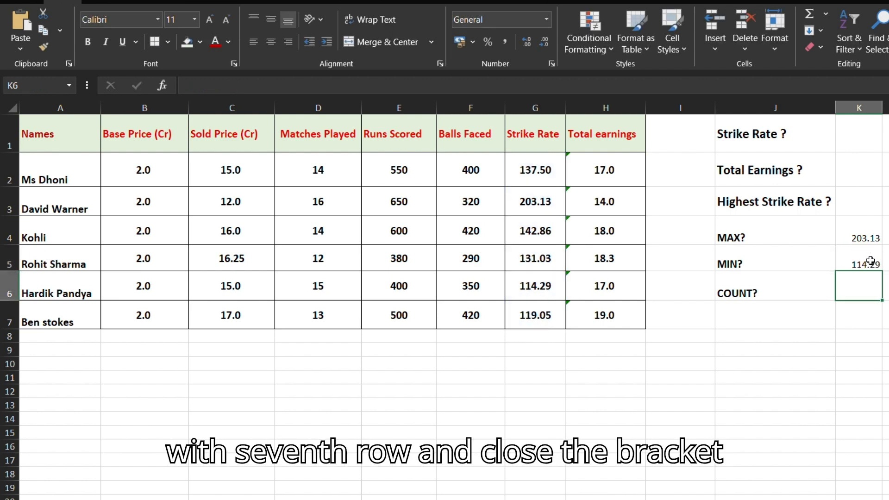